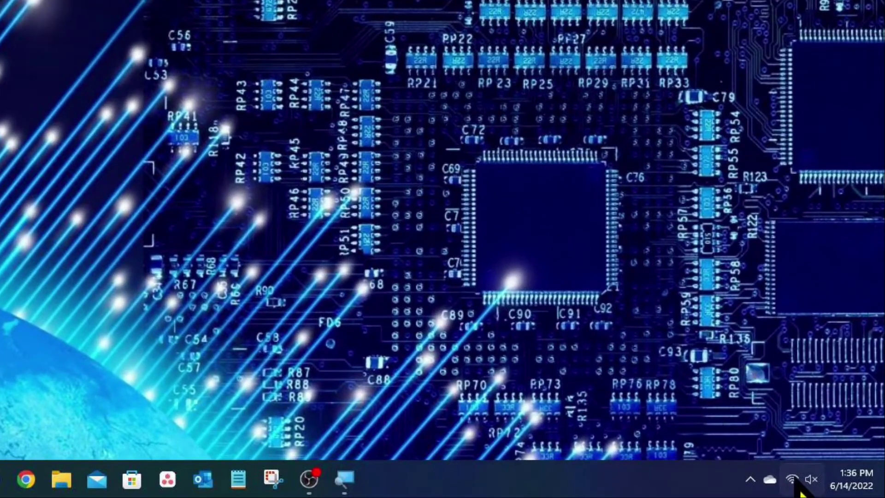
Step: Switch the quick-settings Wi-Fi network list to the Wi-Fi 2 adapter and dismiss the panel
{"action": "left_click", "coordinate": [796, 484]}
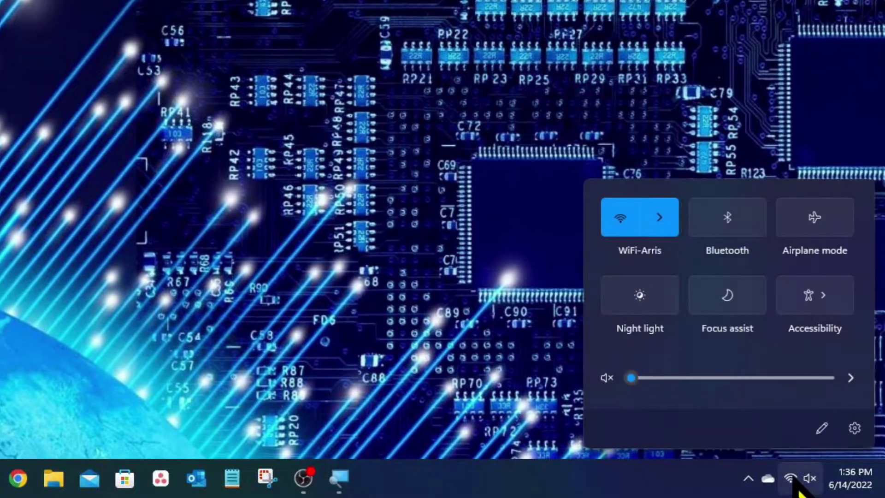
{"action": "left_click", "coordinate": [660, 219]}
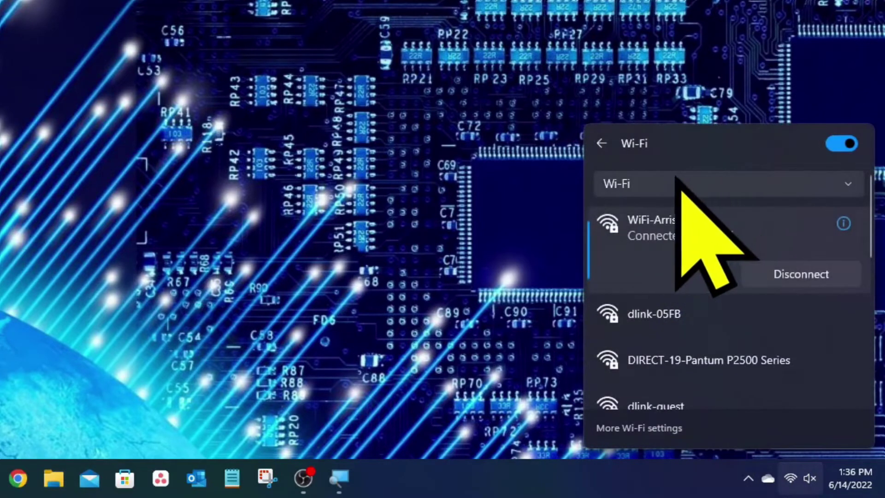
{"action": "left_click", "coordinate": [847, 183]}
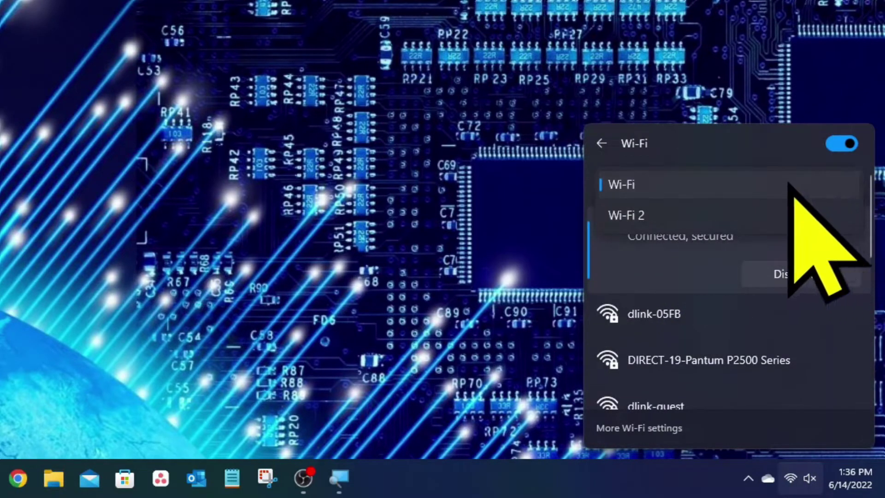
{"action": "left_click", "coordinate": [674, 215]}
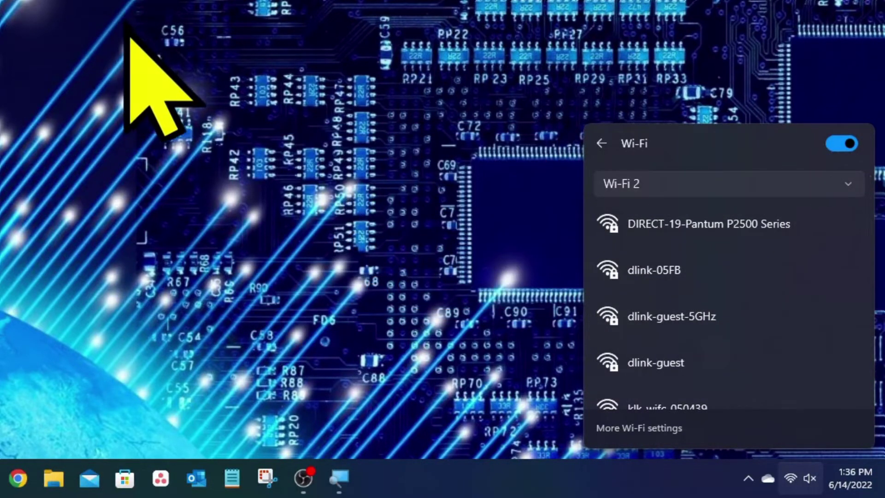
{"action": "left_click", "coordinate": [127, 32]}
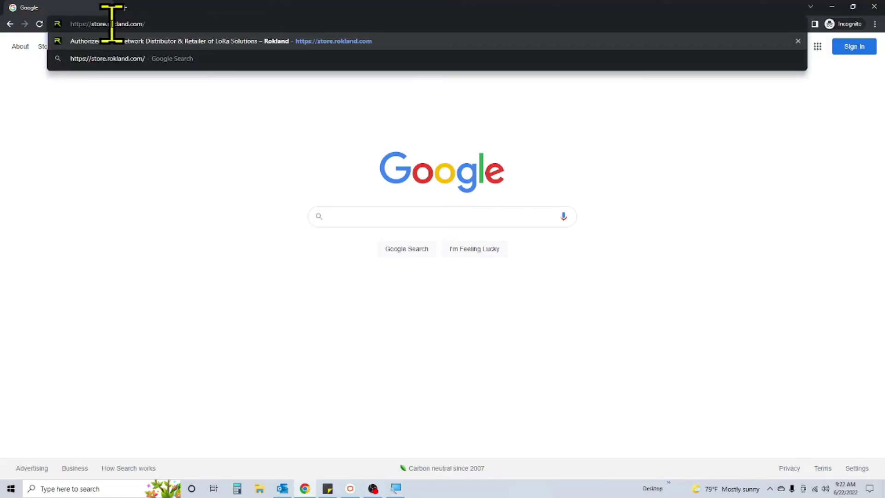
Step: Navigate Chrome to store.rokland.com from the address bar
{"action": "key", "text": "Return"}
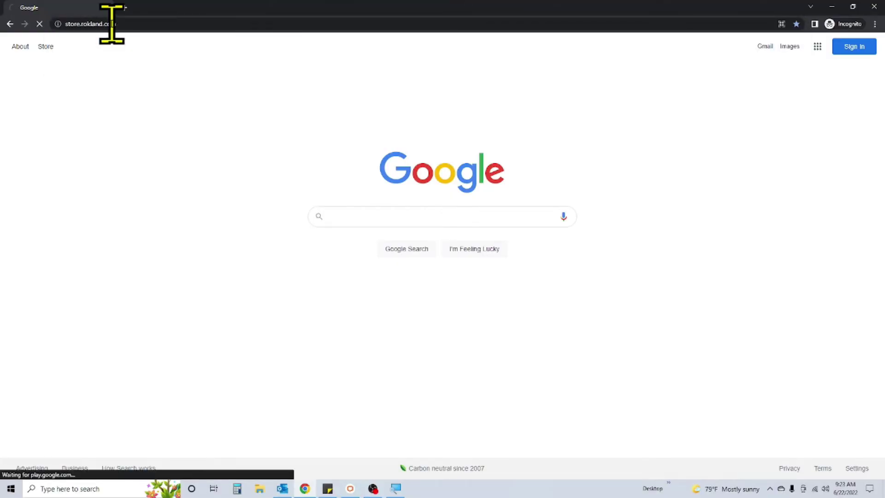